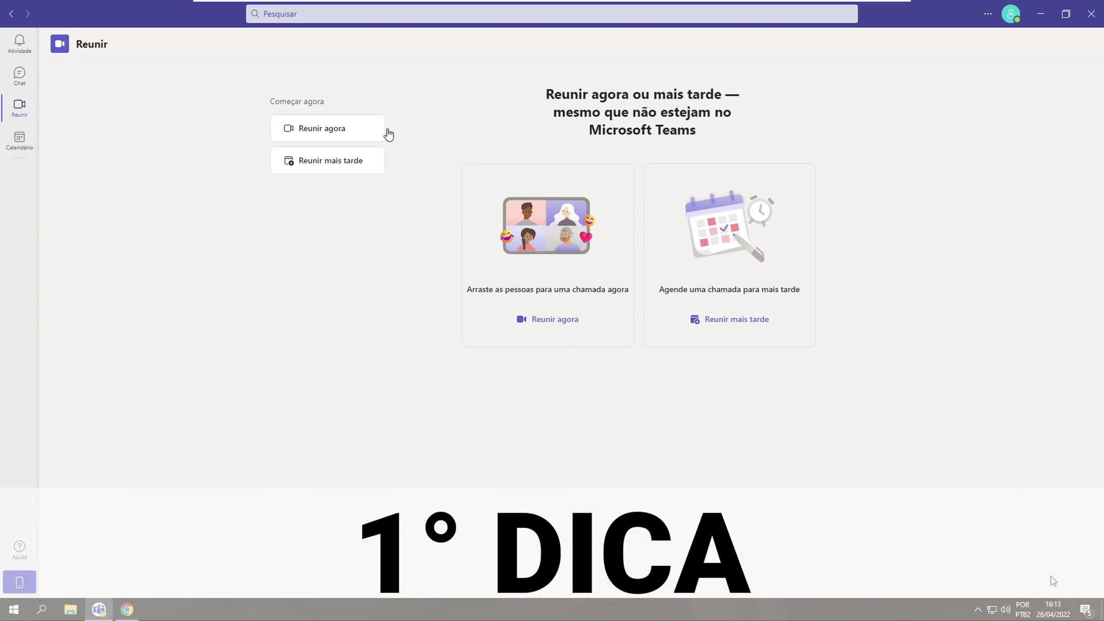
pyautogui.click(23, 86)
pyautogui.click(19, 109)
pyautogui.click(22, 144)
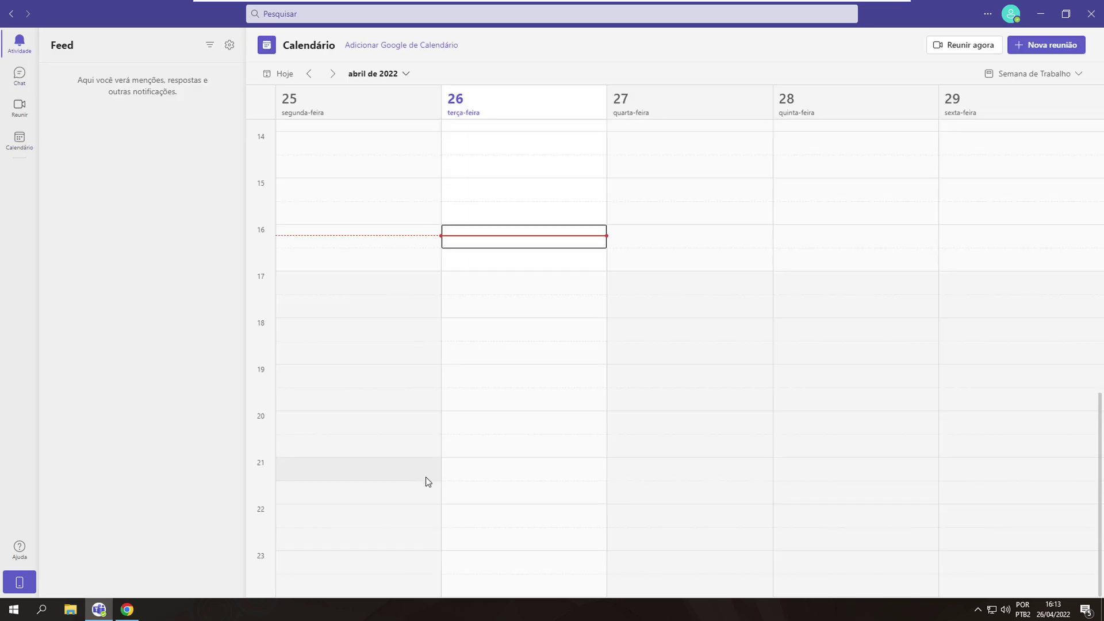
# Open Task Manager, centre its window, minimize Teams and expand Task Manager to the detailed process view.
pyautogui.rightClick(374, 614)
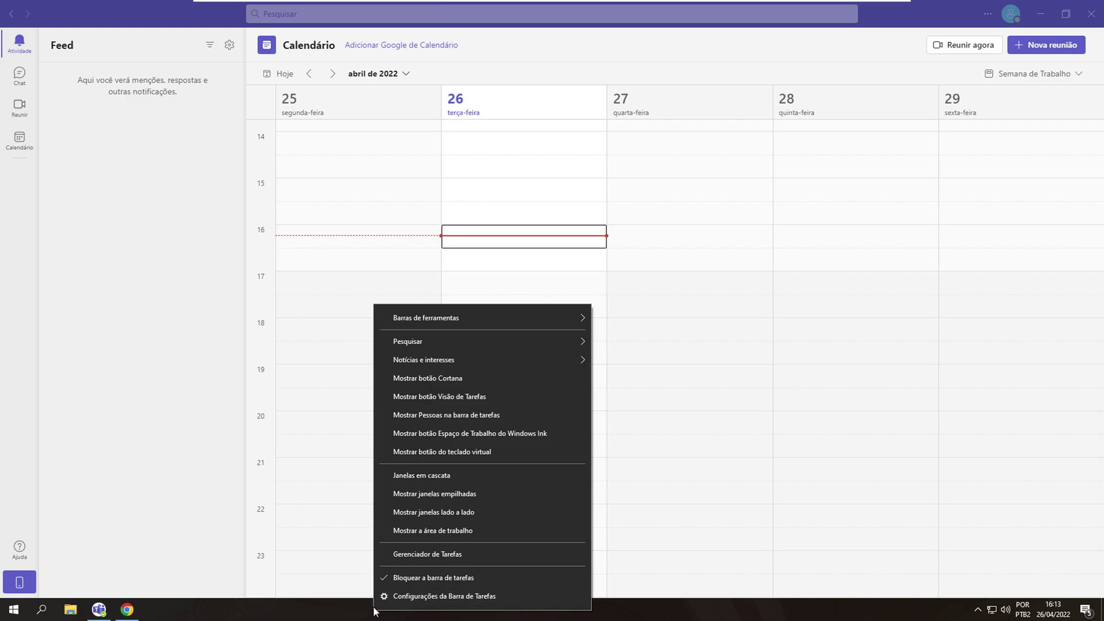
pyautogui.click(427, 554)
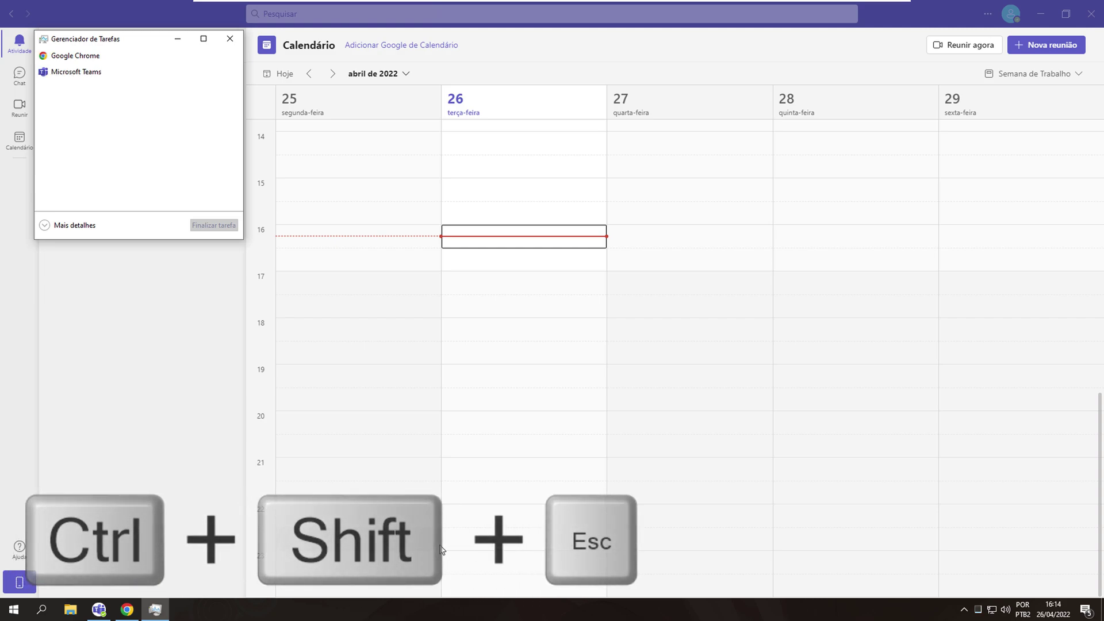
pyautogui.moveTo(133, 44); pyautogui.dragTo(550, 210)
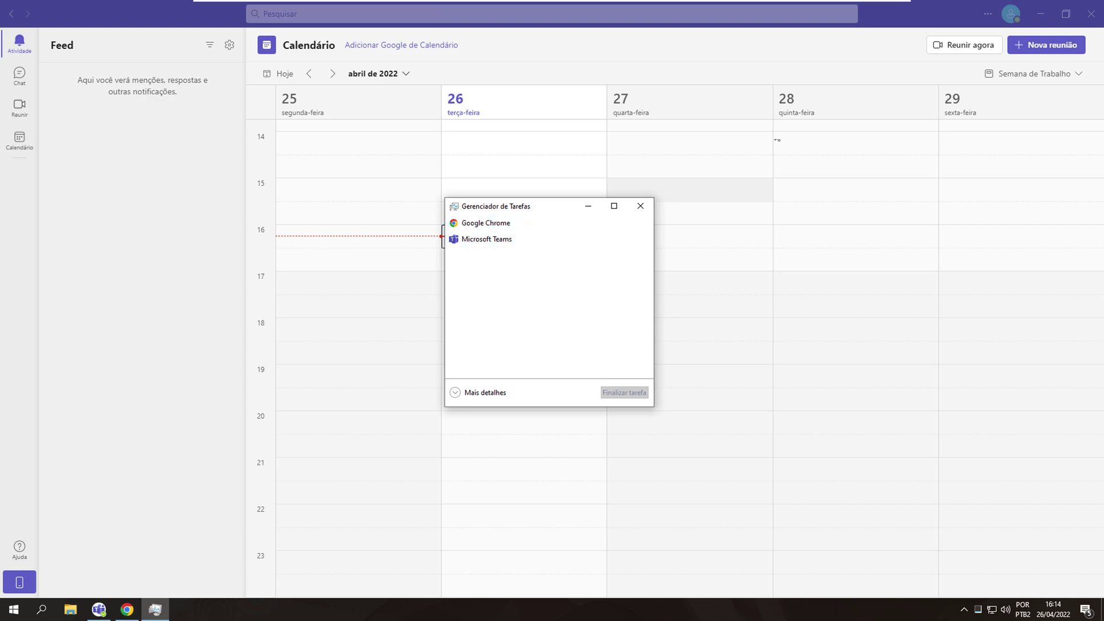
pyautogui.click(1040, 14)
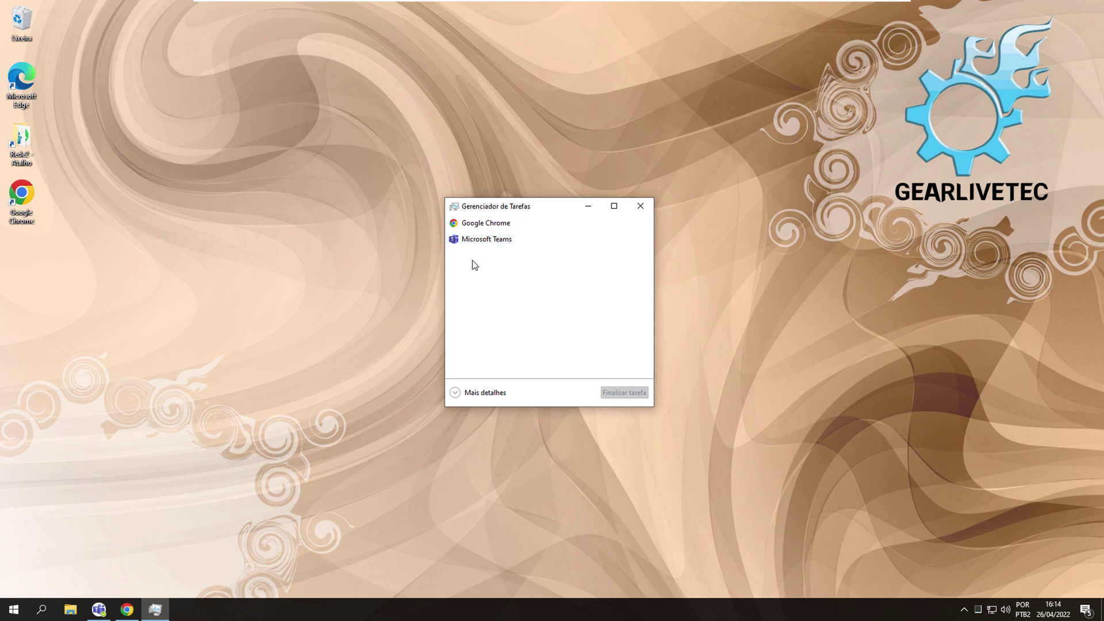
pyautogui.click(458, 393)
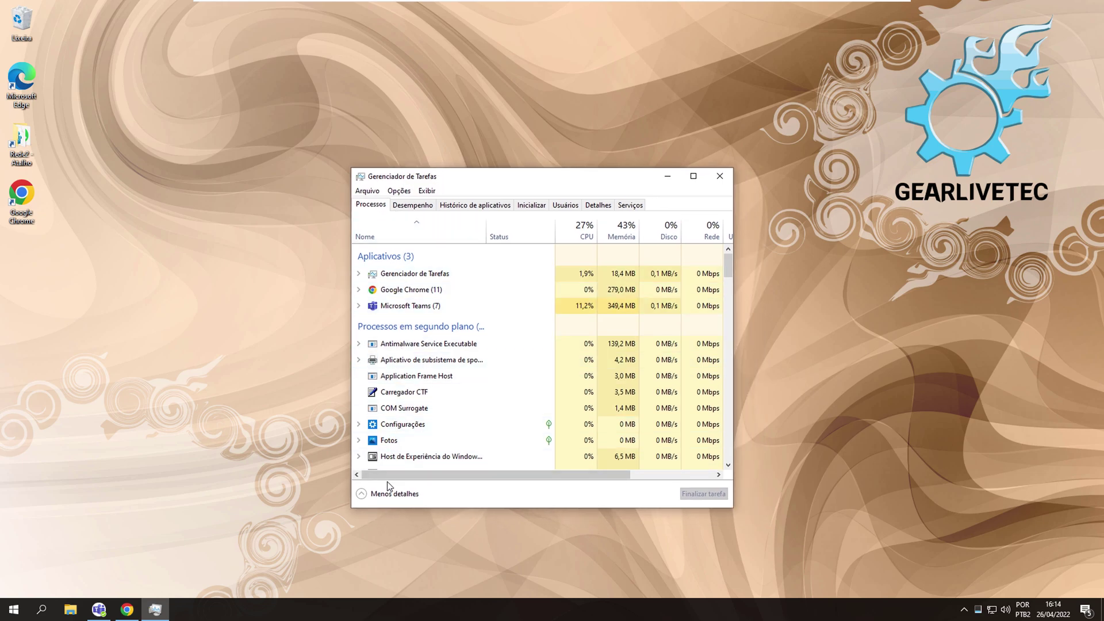
# End the Microsoft Teams task in the process list.
pyautogui.click(427, 307)
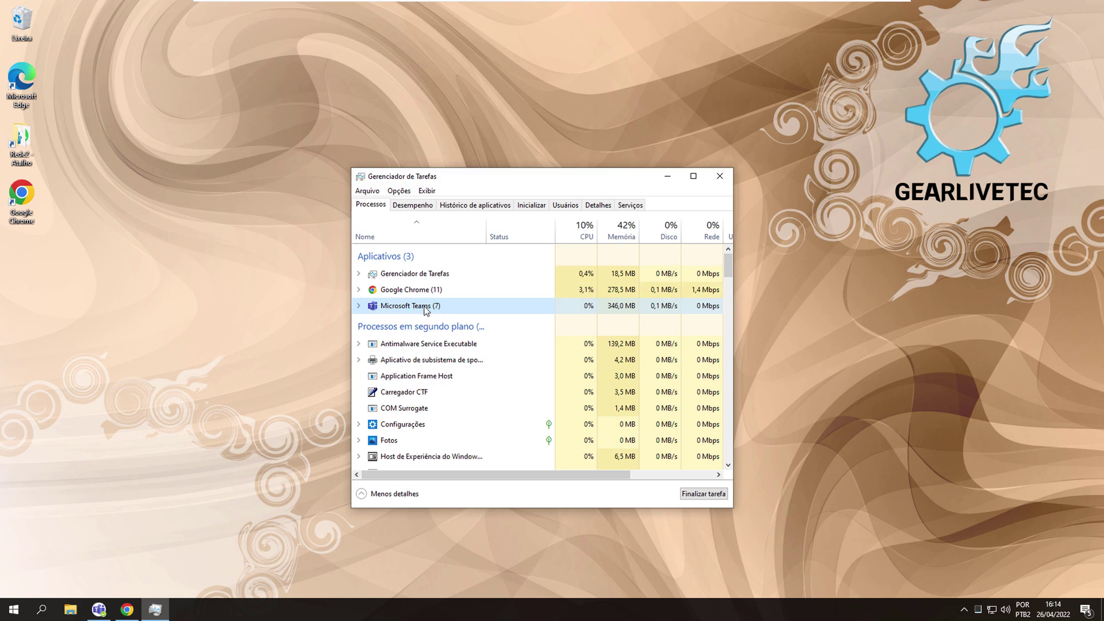
pyautogui.click(703, 493)
pyautogui.click(395, 309)
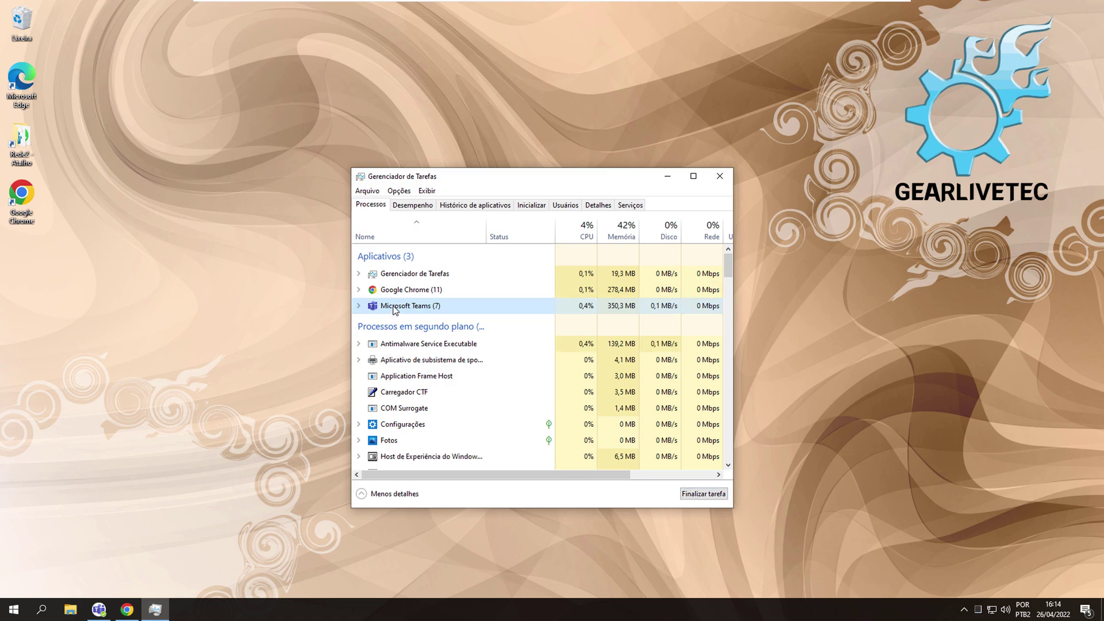
pyautogui.rightClick(395, 310)
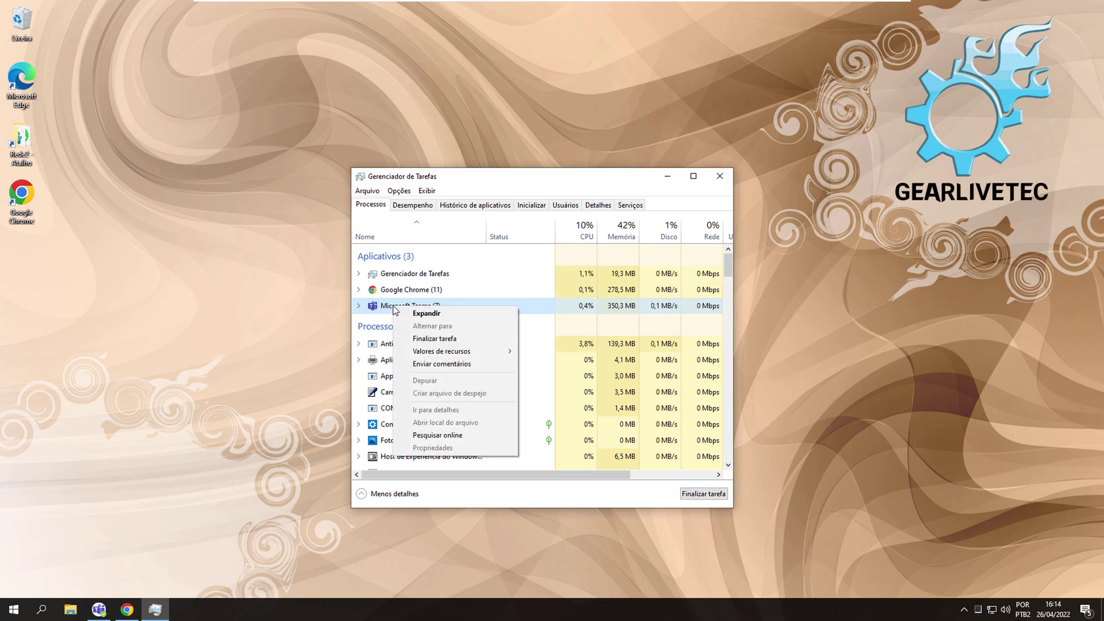
pyautogui.click(465, 342)
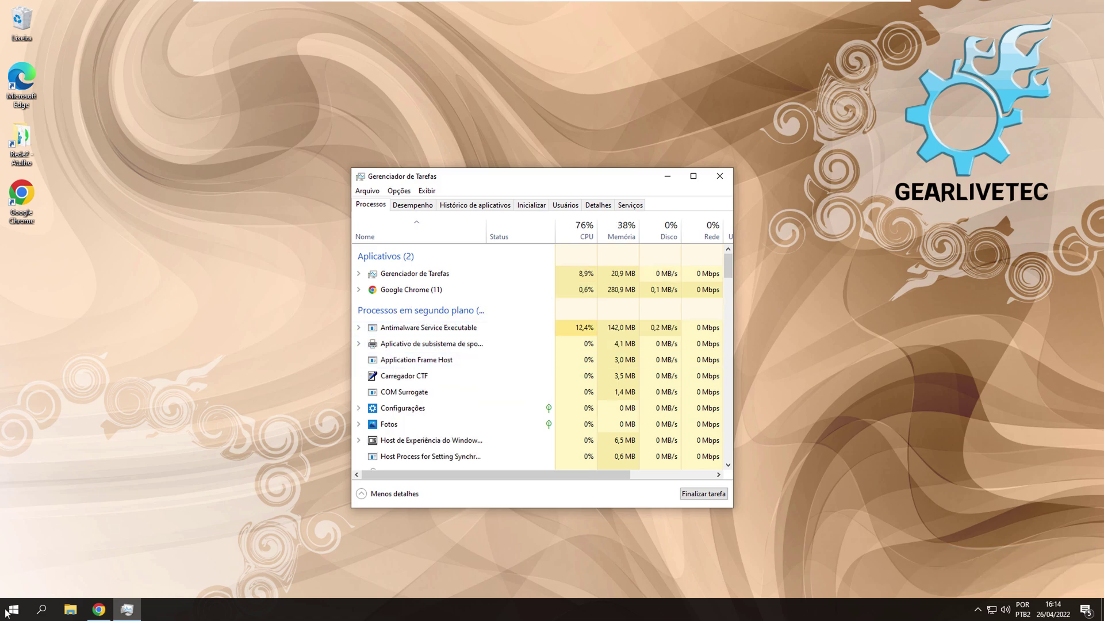
pyautogui.click(13, 607)
pyautogui.press('Escape')
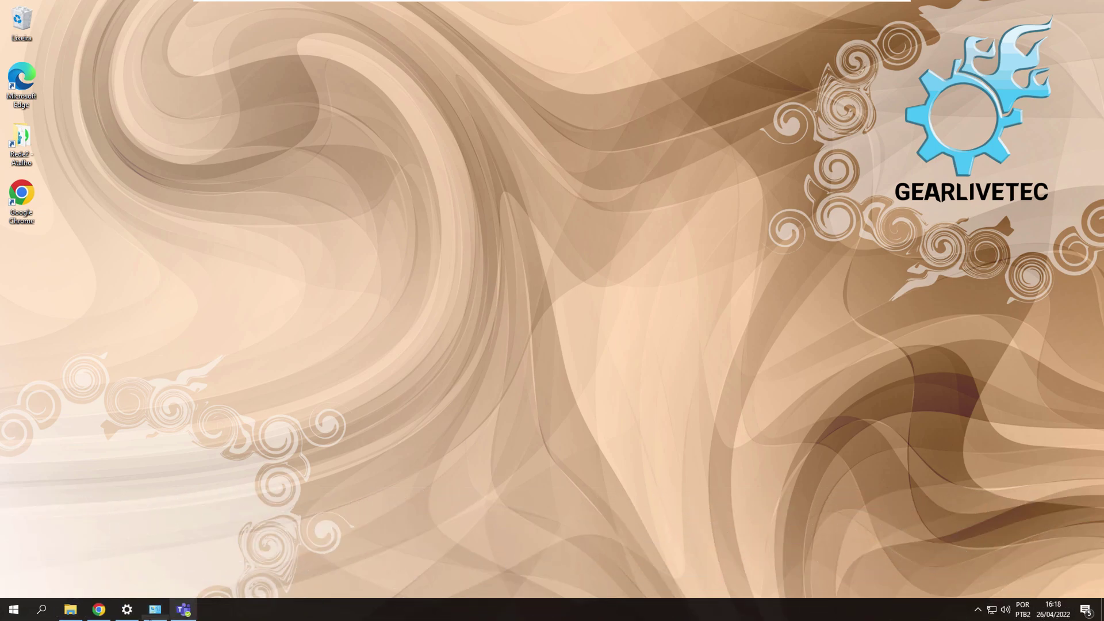
# Switch to Microsoft Teams, check for updates and read the update notice.
pyautogui.click(183, 610)
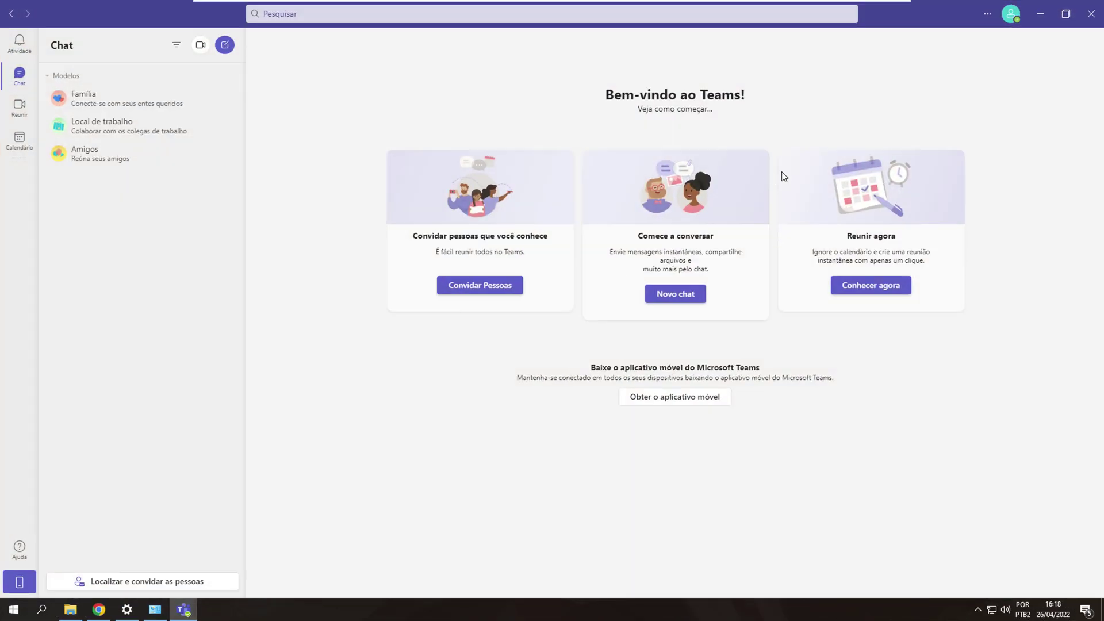
pyautogui.click(986, 15)
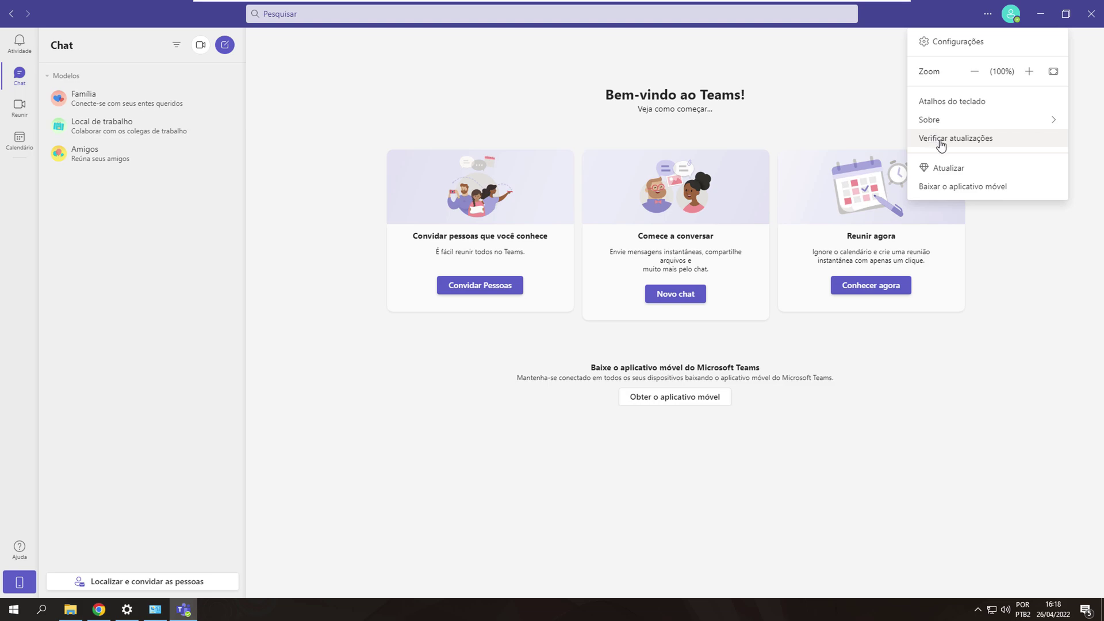
pyautogui.click(943, 142)
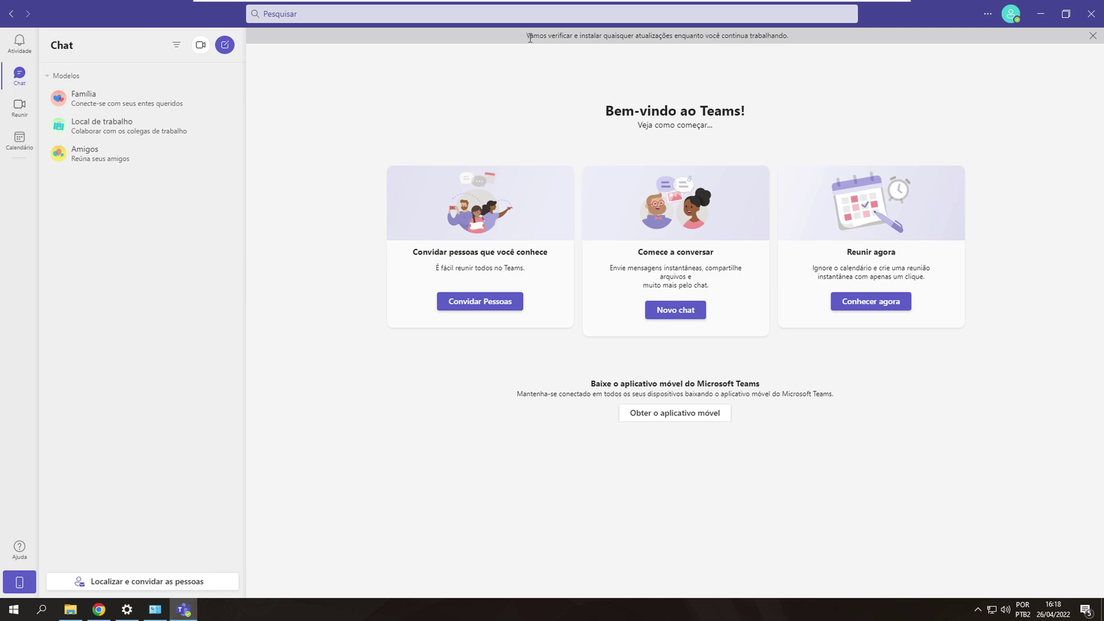
pyautogui.moveTo(530, 38); pyautogui.dragTo(710, 37)
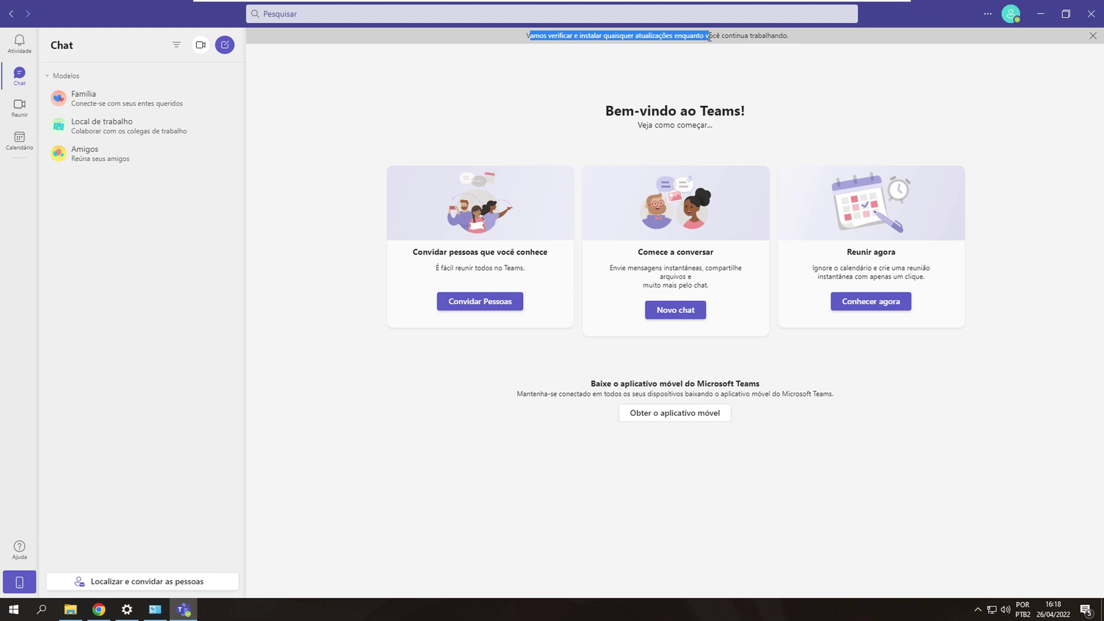
pyautogui.moveTo(712, 37); pyautogui.dragTo(794, 40)
pyautogui.click(594, 75)
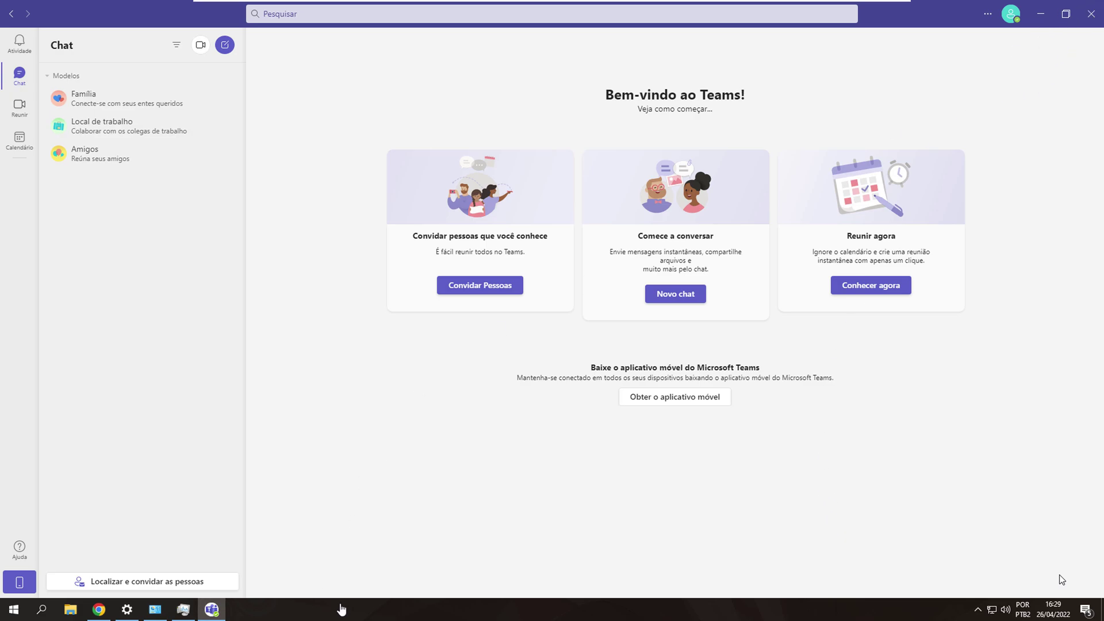
# Reopen Task Manager, end the Microsoft Teams task and close Task Manager.
pyautogui.rightClick(322, 615)
pyautogui.click(426, 556)
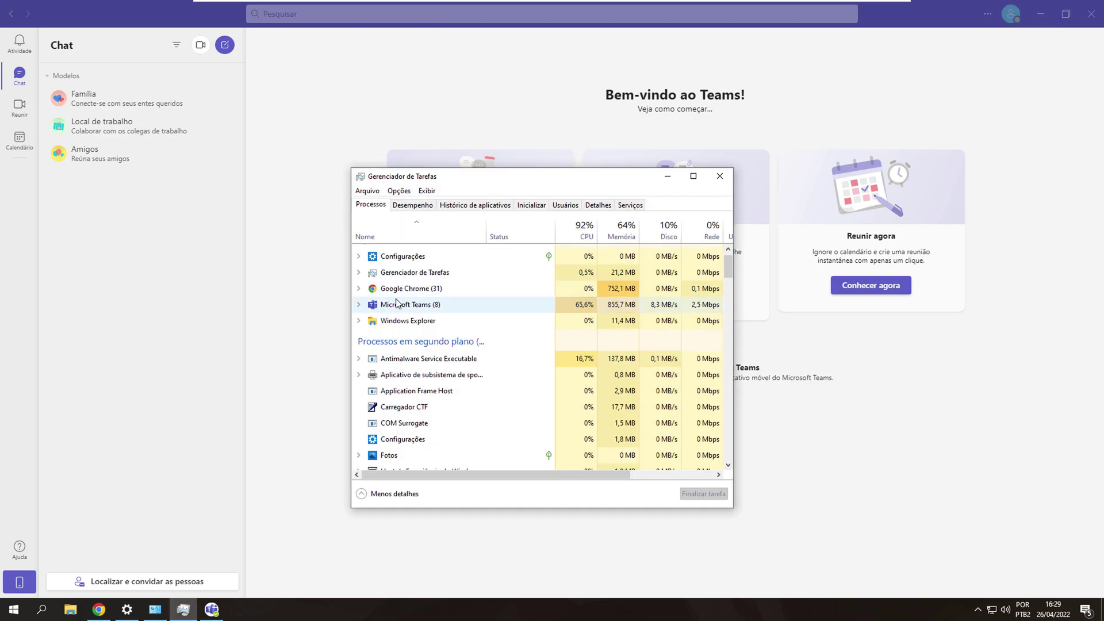
pyautogui.click(703, 494)
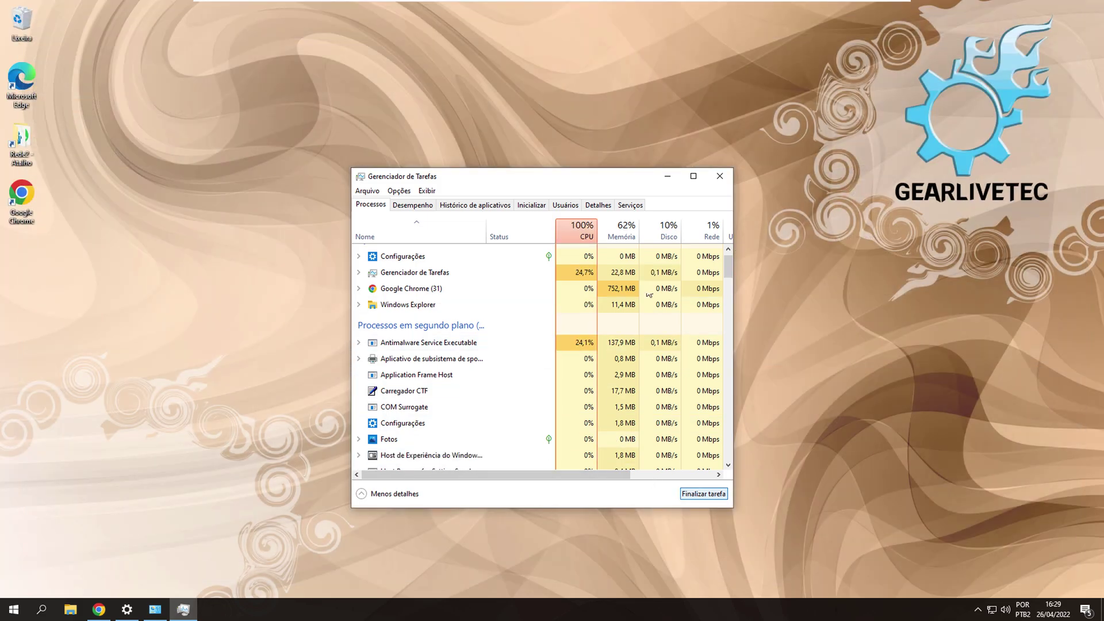
pyautogui.click(719, 176)
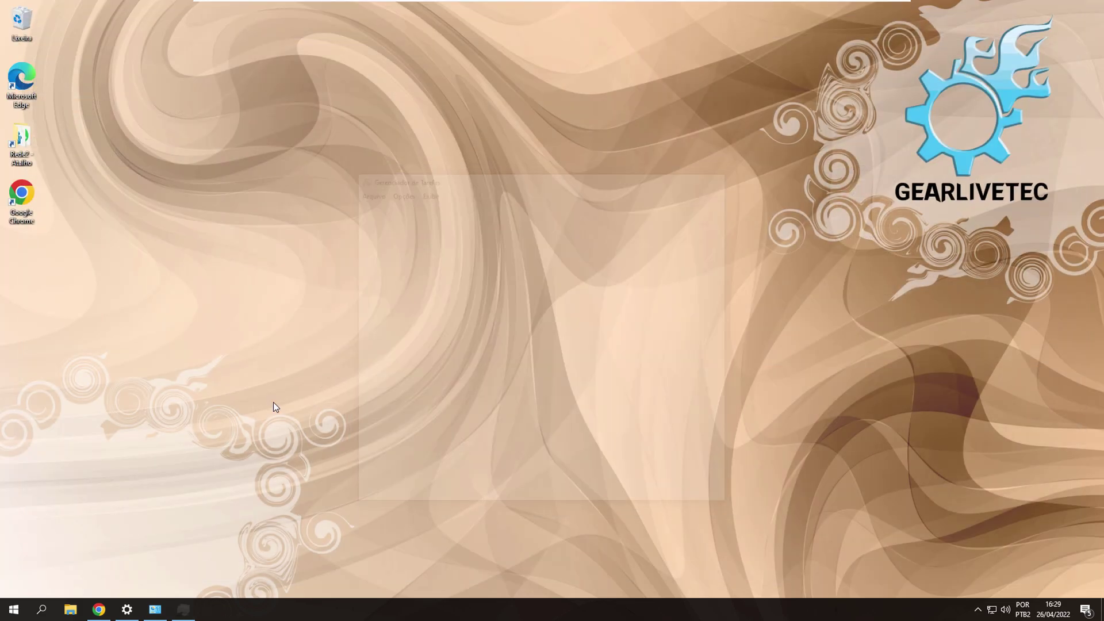
# Find the Executar app and use it to open the %appdata%\microsoft\teams folder.
pyautogui.click(9, 609)
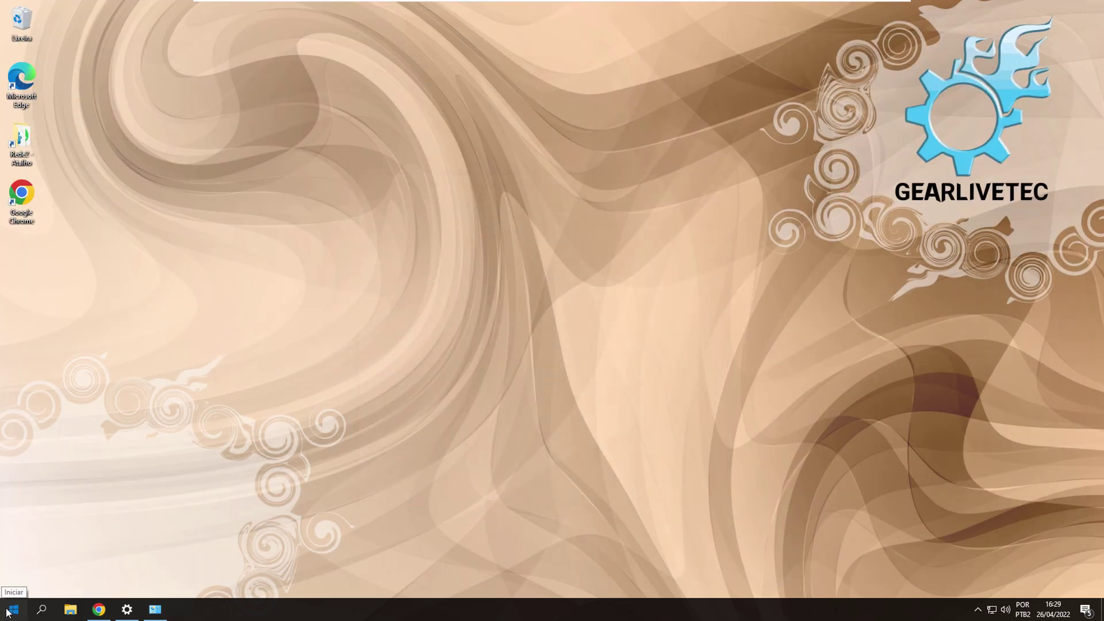
pyautogui.write('executar')
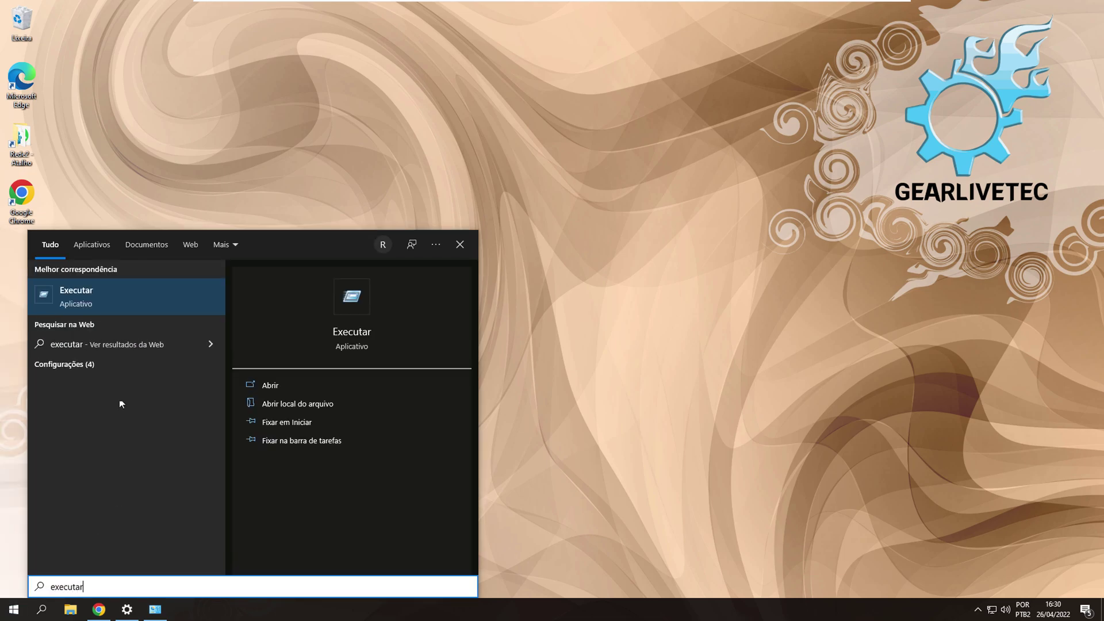
pyautogui.click(75, 292)
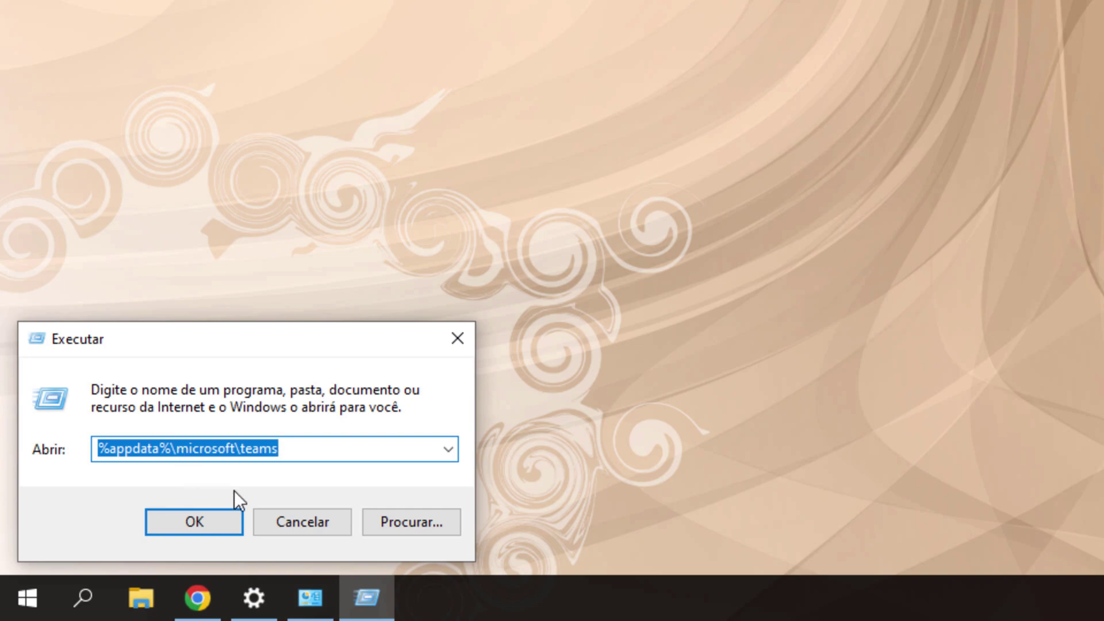
pyautogui.click(208, 523)
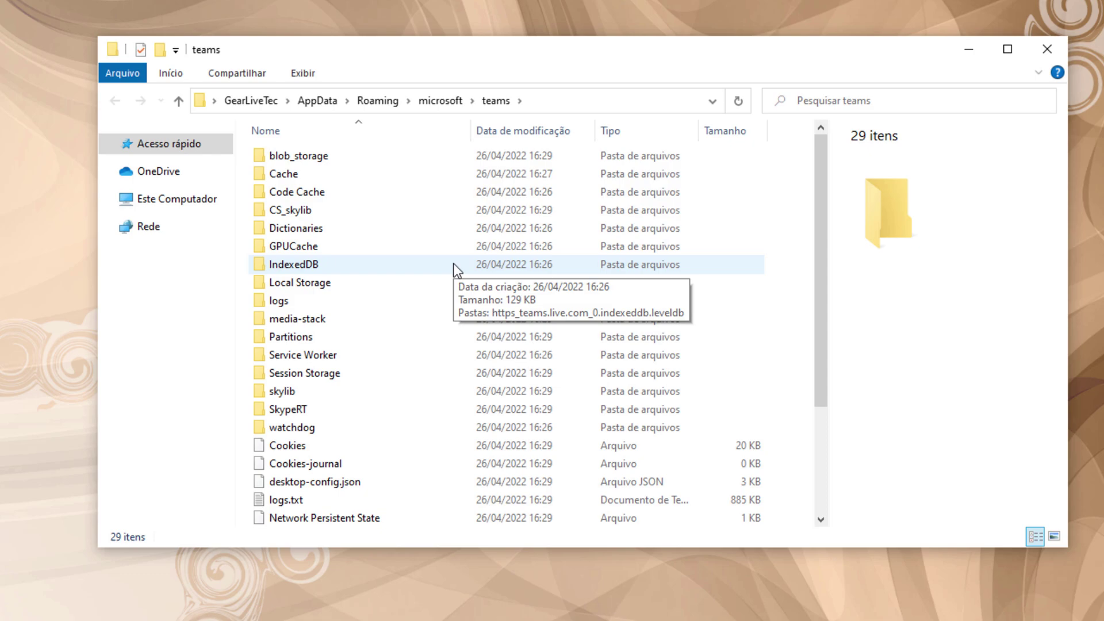
# Go up to the microsoft folder and rename the Teams folder as Teams3.
pyautogui.click(441, 105)
pyautogui.click(275, 284)
pyautogui.click(293, 279)
pyautogui.write('3')
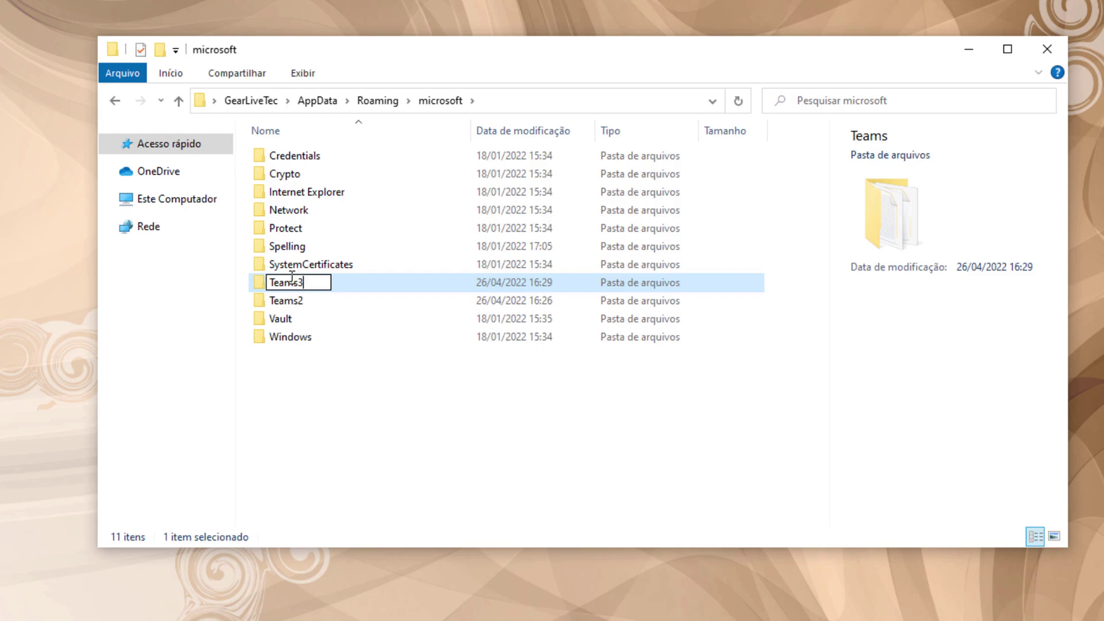
pyautogui.press('Return')
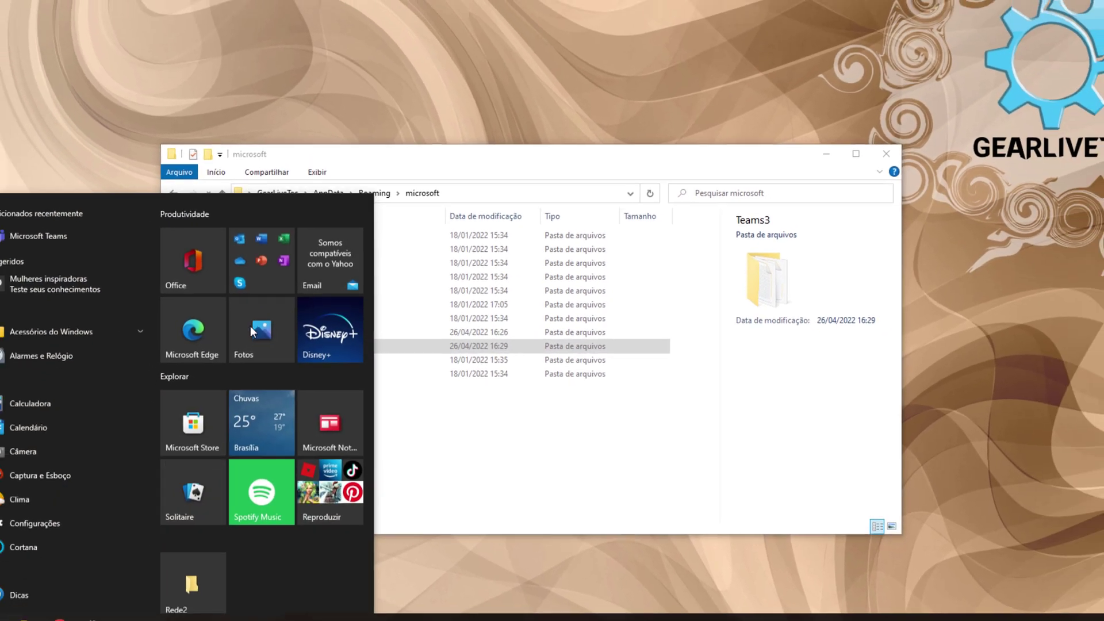
# Relaunch Microsoft Teams, check the new Teams folder in File Explorer, and continue signing in with the suggested account.
pyautogui.write('teams')
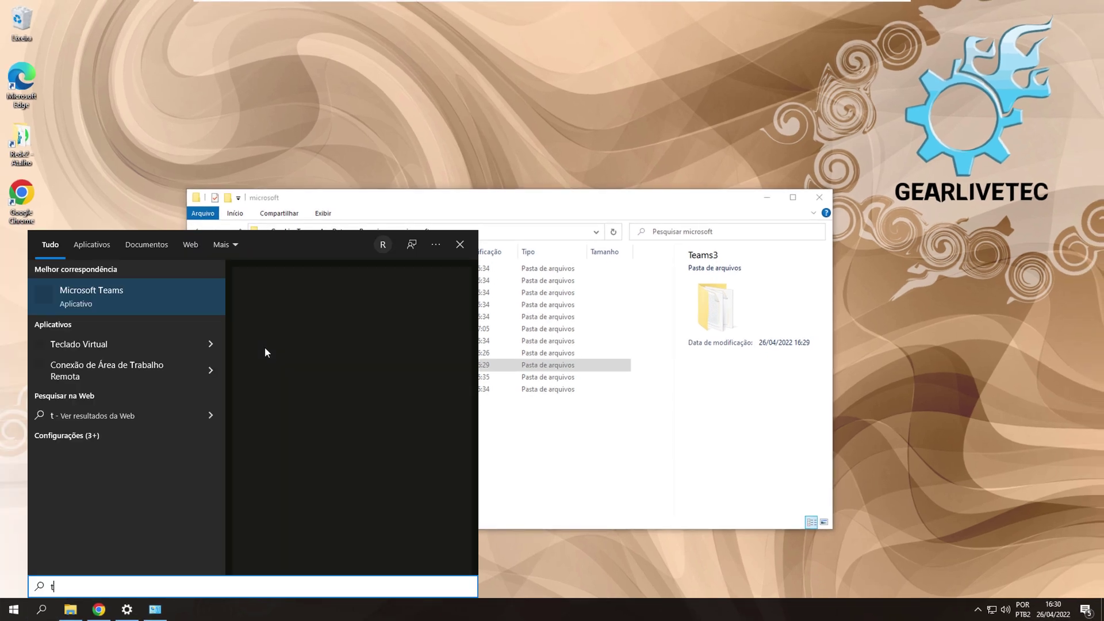
pyautogui.click(123, 291)
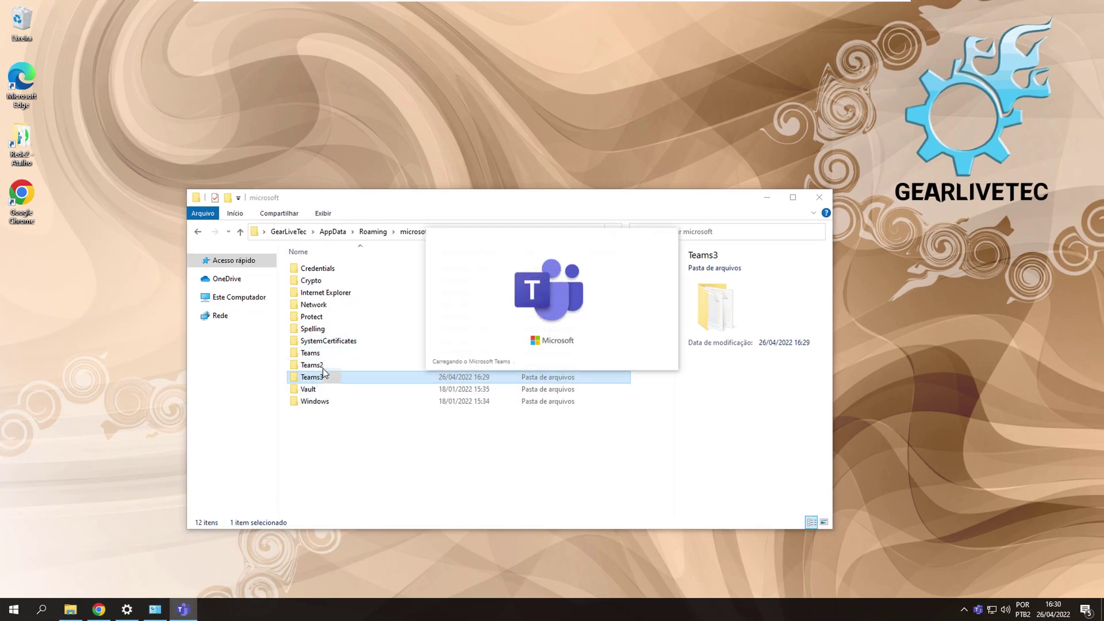
pyautogui.click(320, 355)
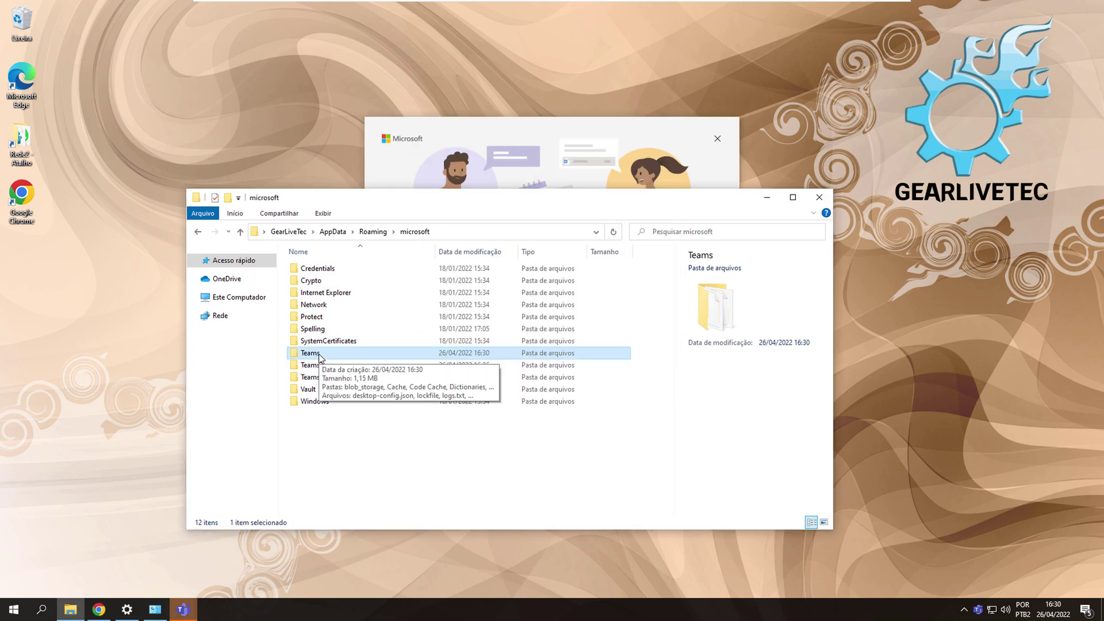
pyautogui.click(462, 123)
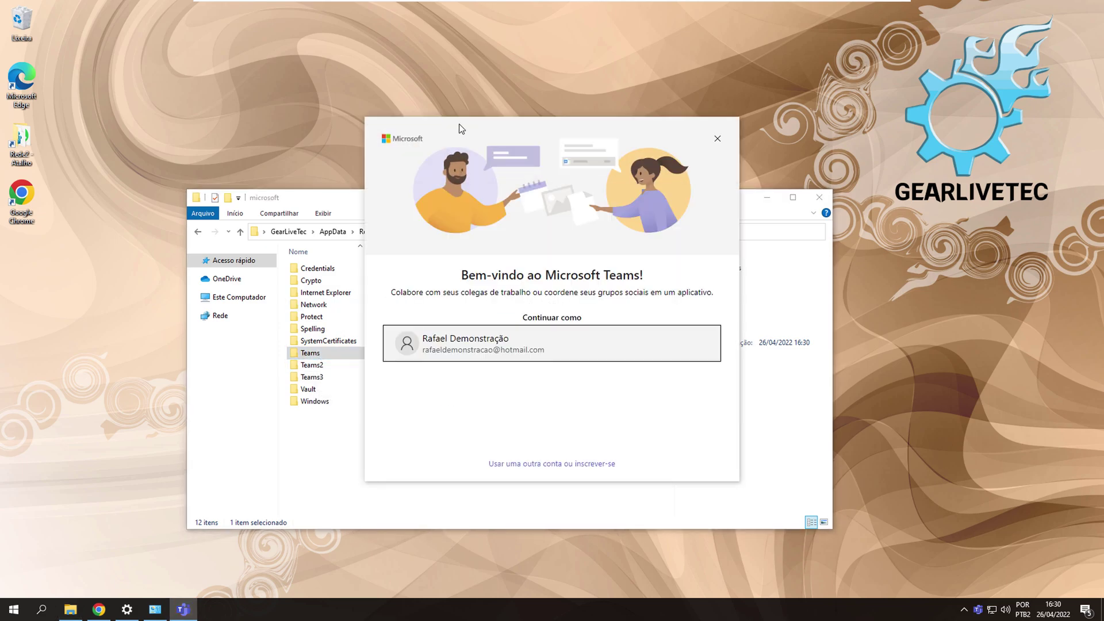
pyautogui.click(482, 342)
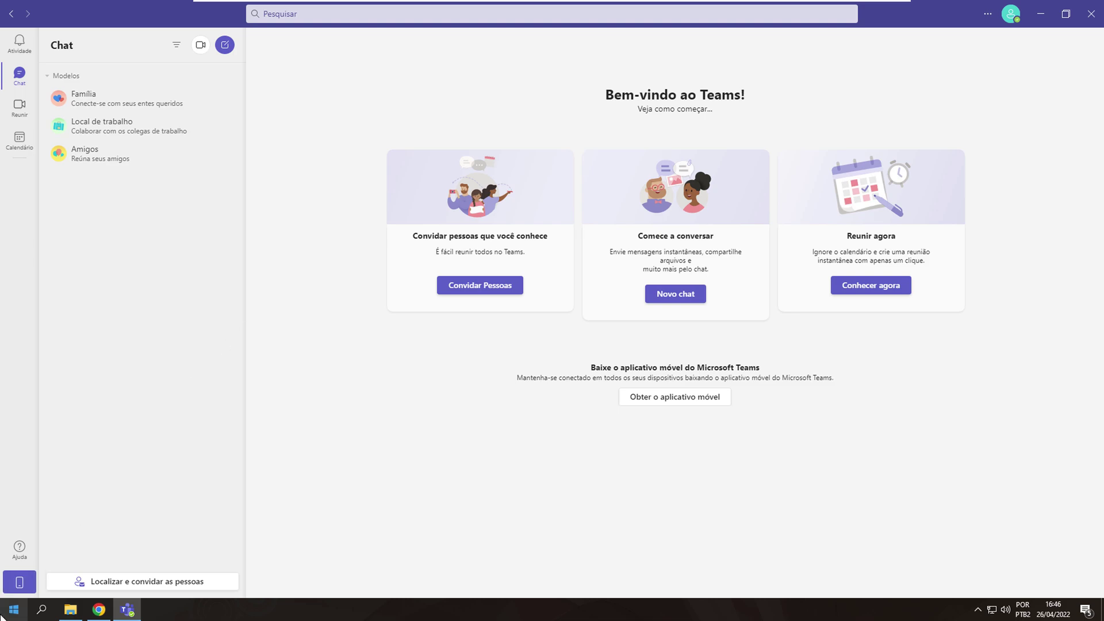
# Search Windows for configurações, open the Settings app and go to the Aplicativos e recursos page.
pyautogui.click(13, 612)
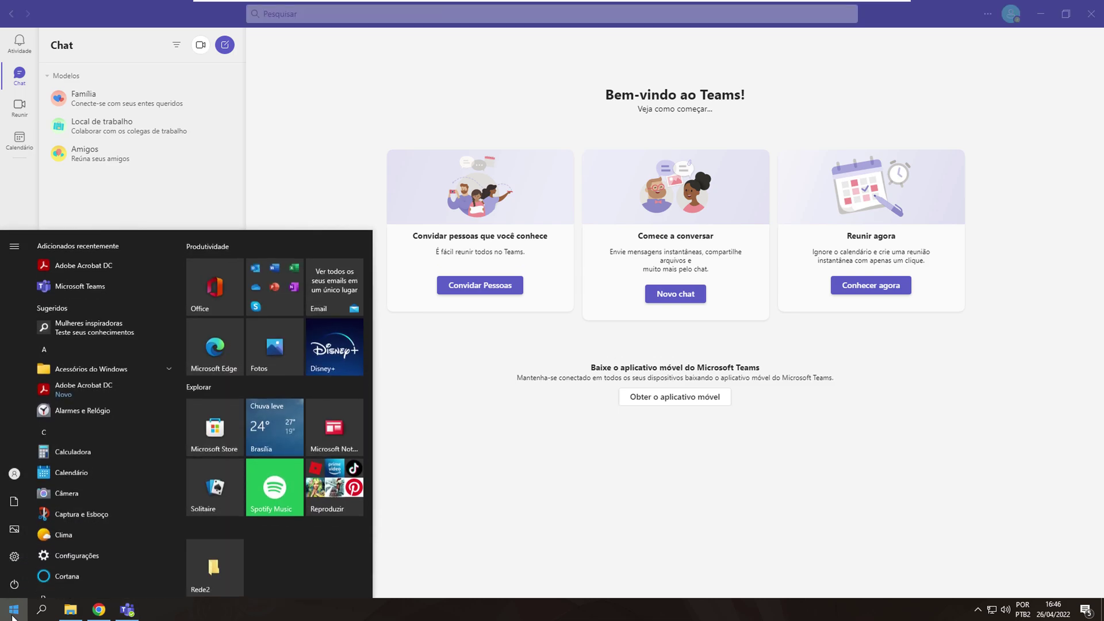
pyautogui.moveTo(19, 590)
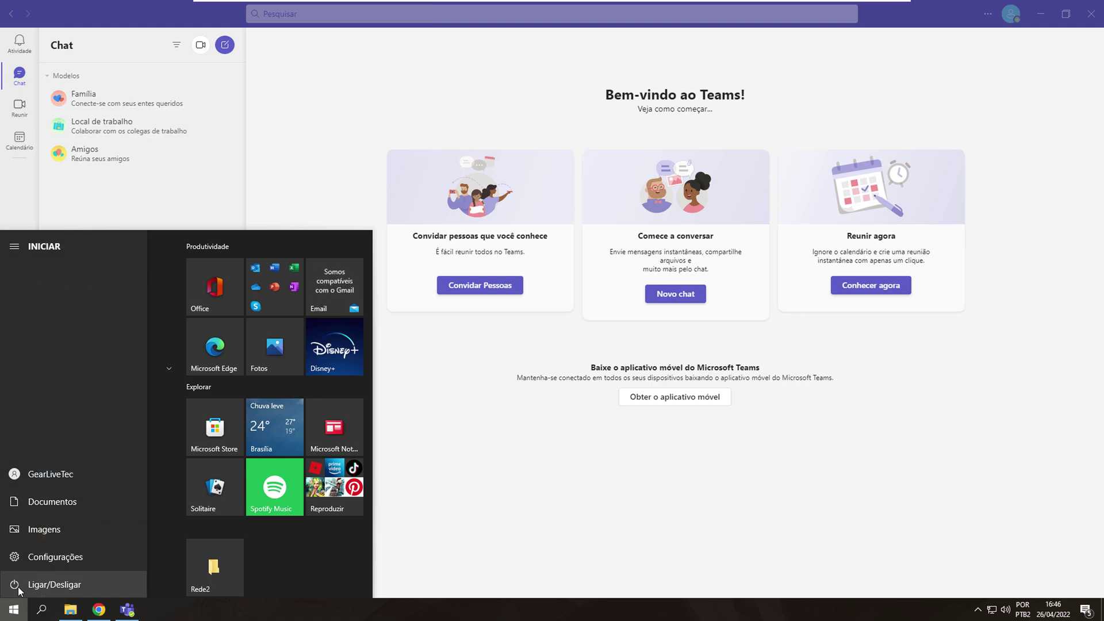
pyautogui.write('configura')
pyautogui.write('ções')
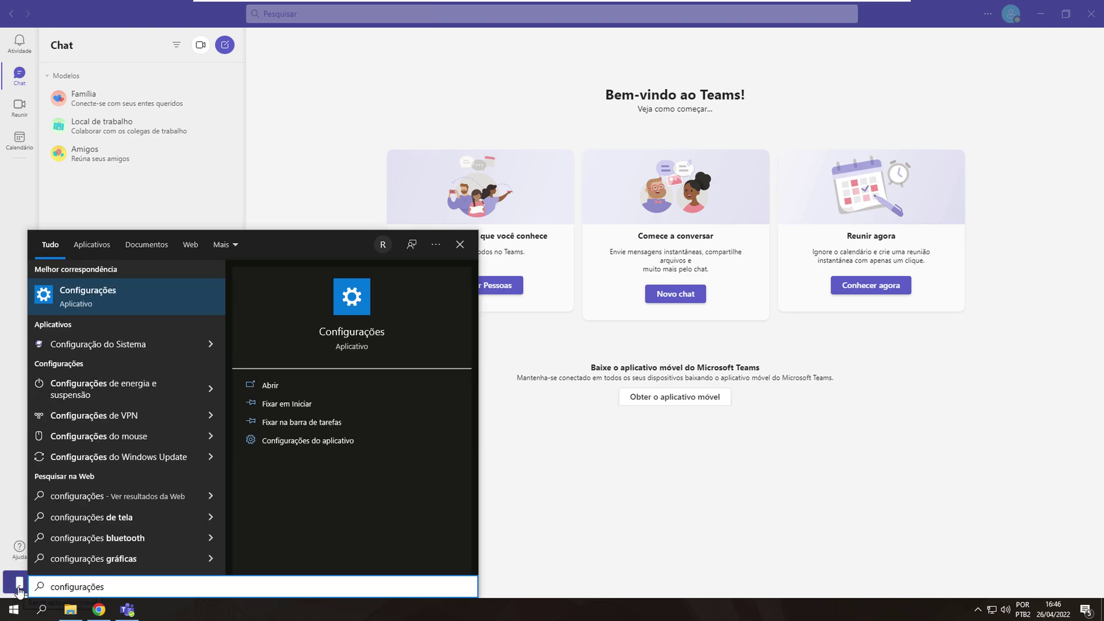
pyautogui.click(77, 304)
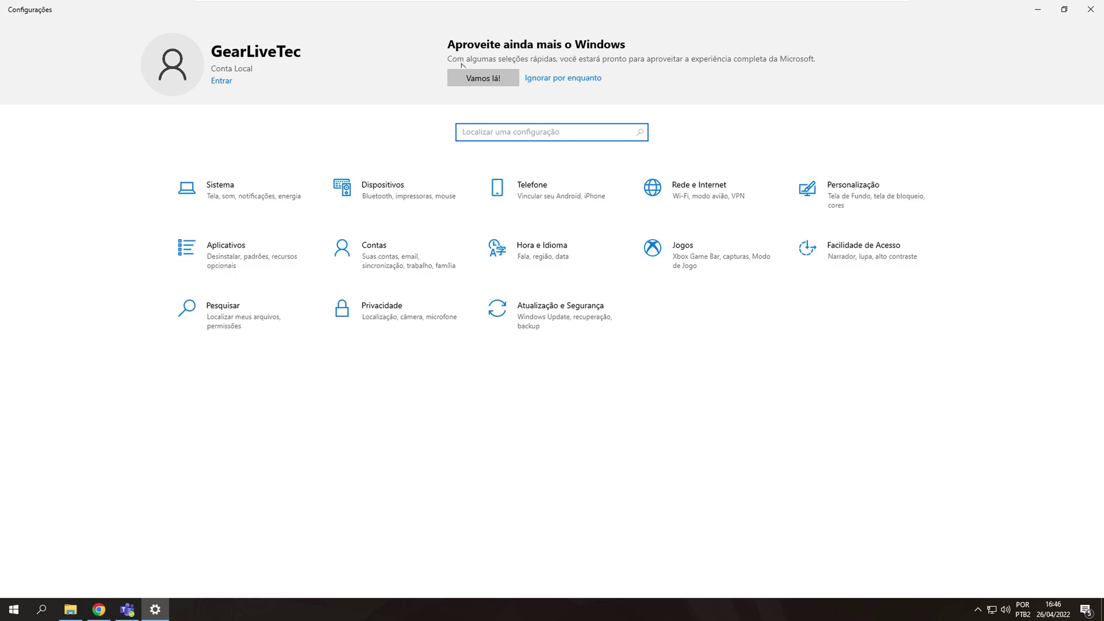
pyautogui.click(241, 267)
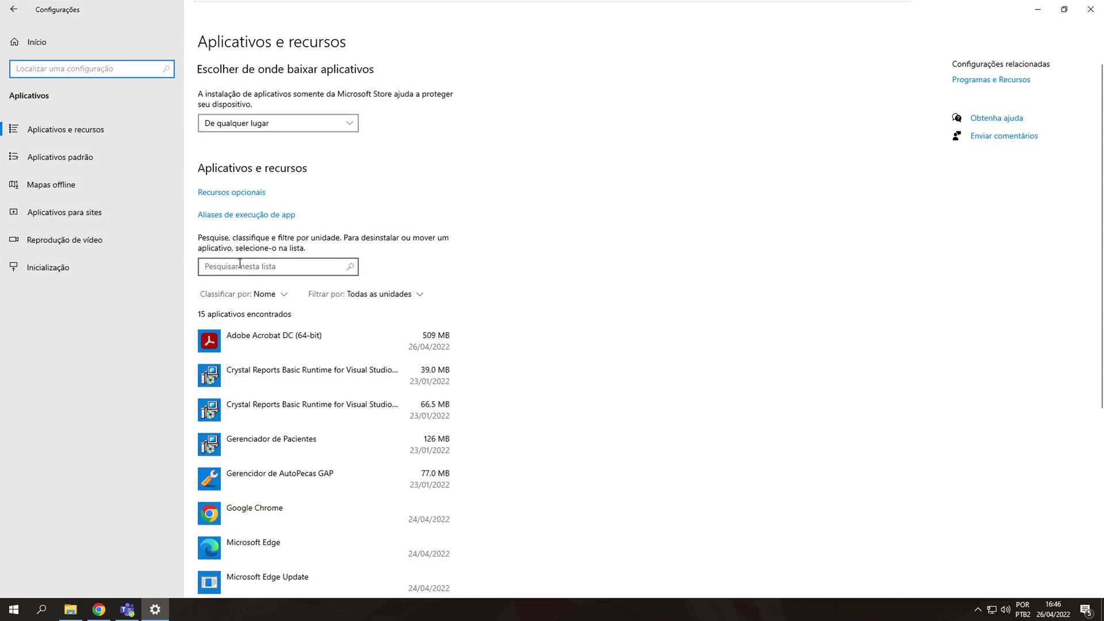
# Search the installed apps for Microsoft teams and expand the Microsoft Teams entry to view its modify and uninstall options.
pyautogui.click(240, 264)
pyautogui.write('microsft')
pyautogui.press('BackSpace')
pyautogui.press('BackSpace')
pyautogui.press('BackSpace')
pyautogui.press('BackSpace')
pyautogui.write('soft teams')
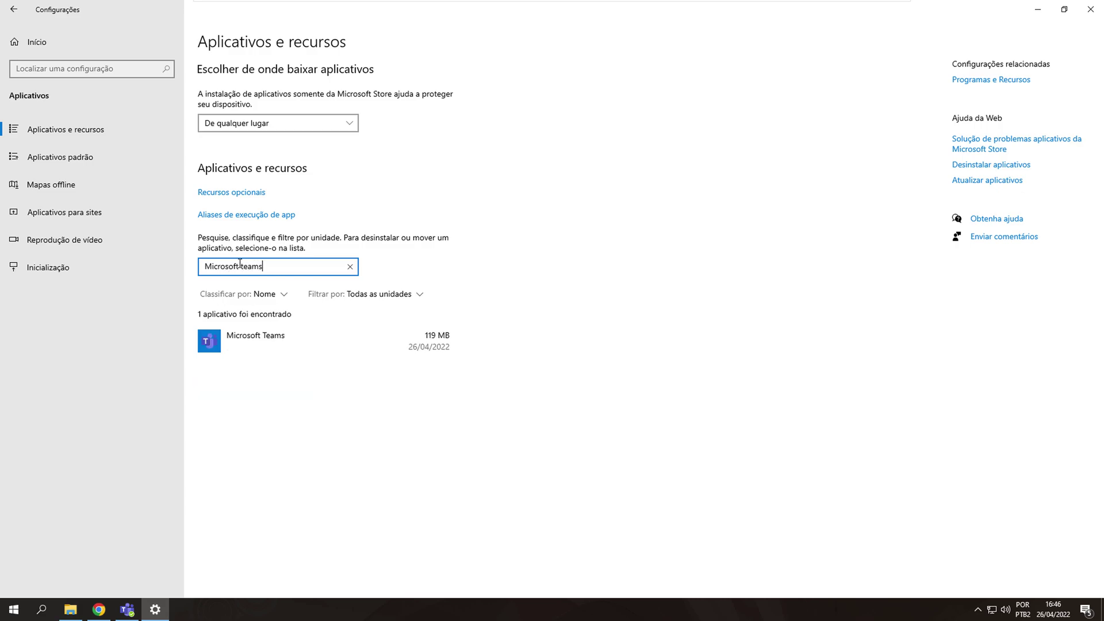
pyautogui.click(273, 347)
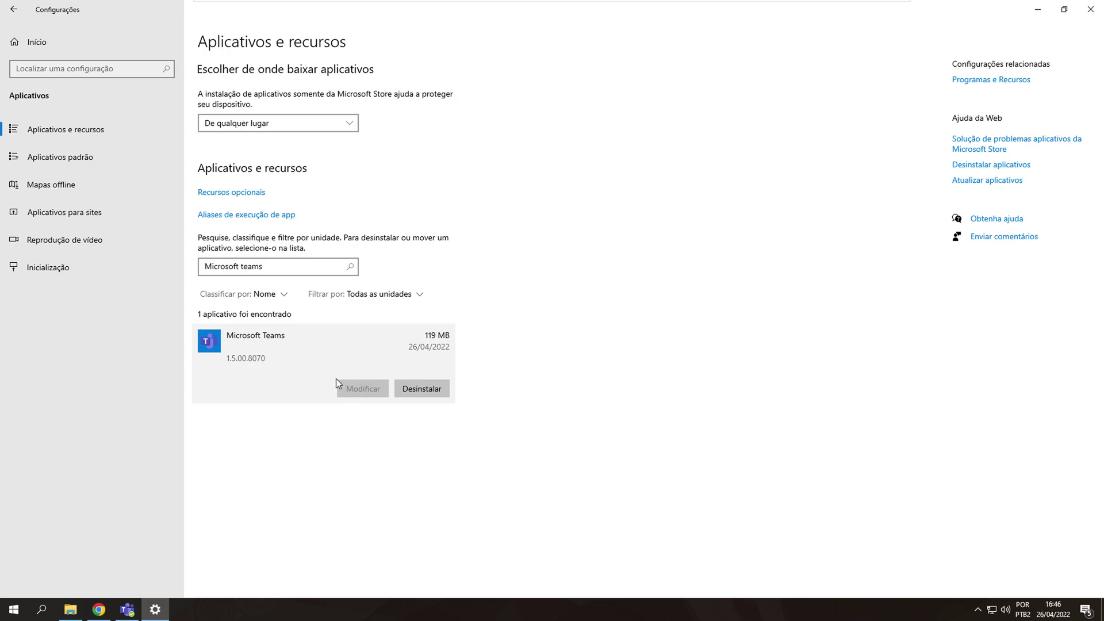
# Filter the installed apps by ado, launch the modification setup for Adobe Acrobat DC (64-bit) and continue past its introductory page.
pyautogui.tripleClick(265, 267)
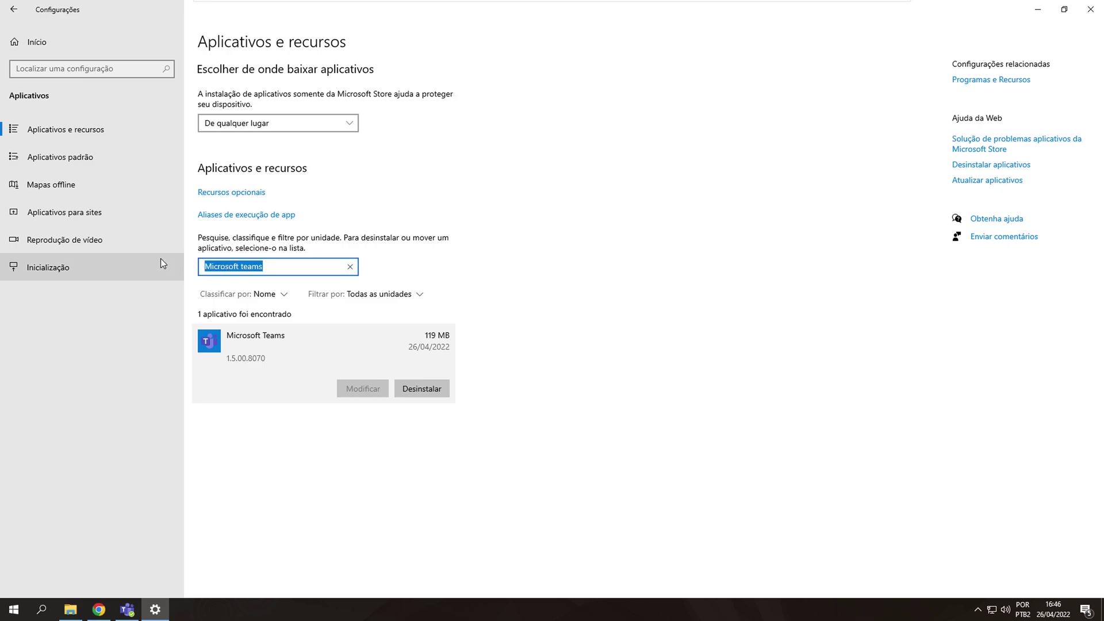
pyautogui.write('as')
pyautogui.press('BackSpace')
pyautogui.write('do')
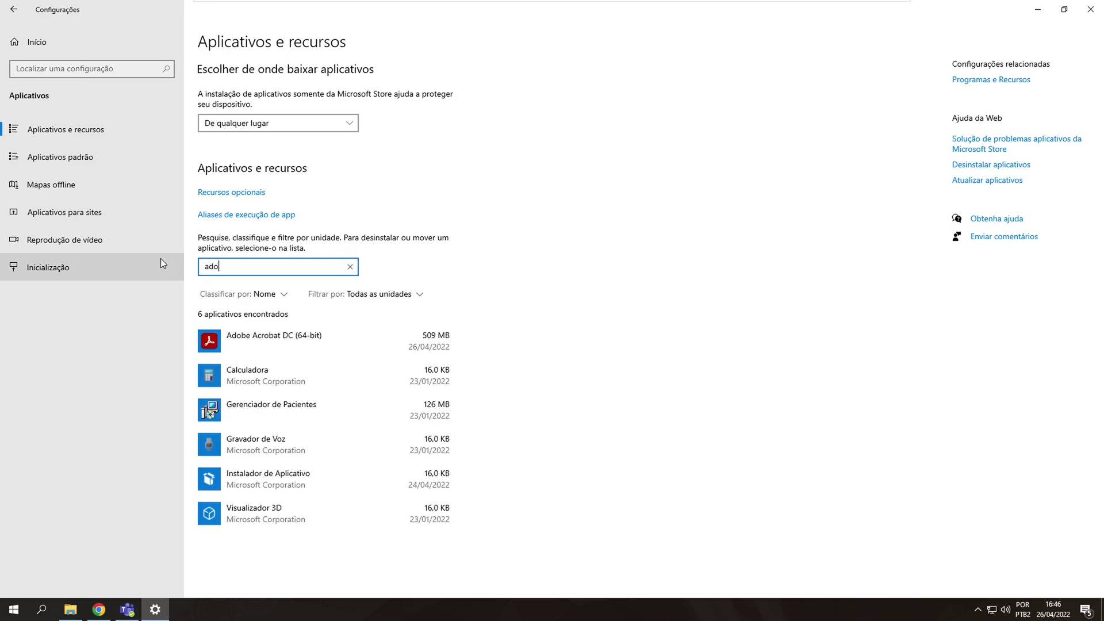
pyautogui.click(266, 343)
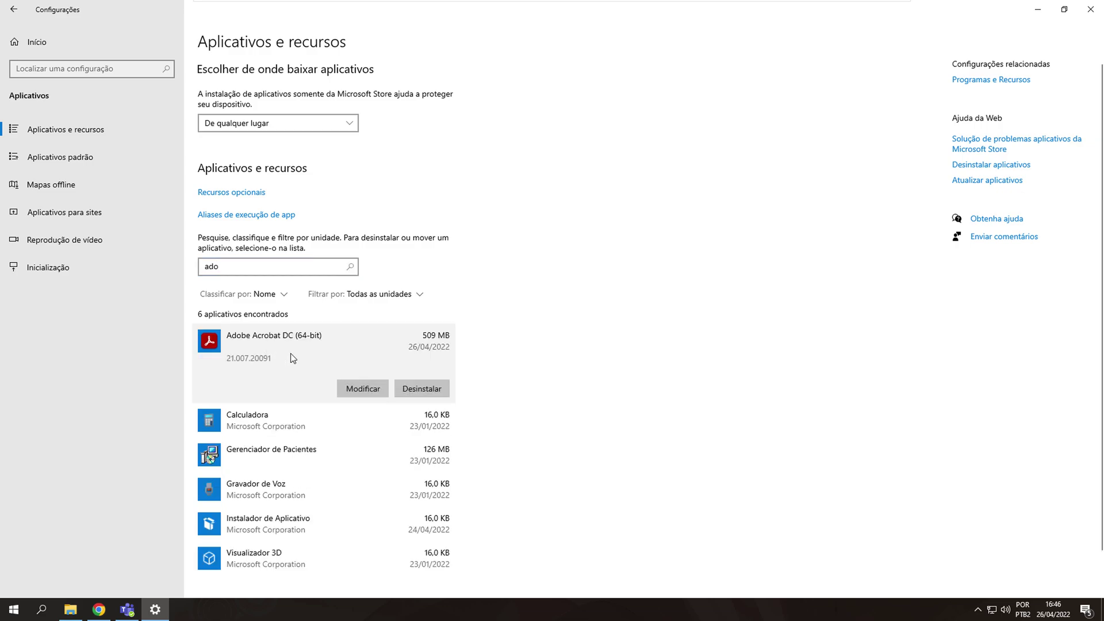
pyautogui.click(349, 390)
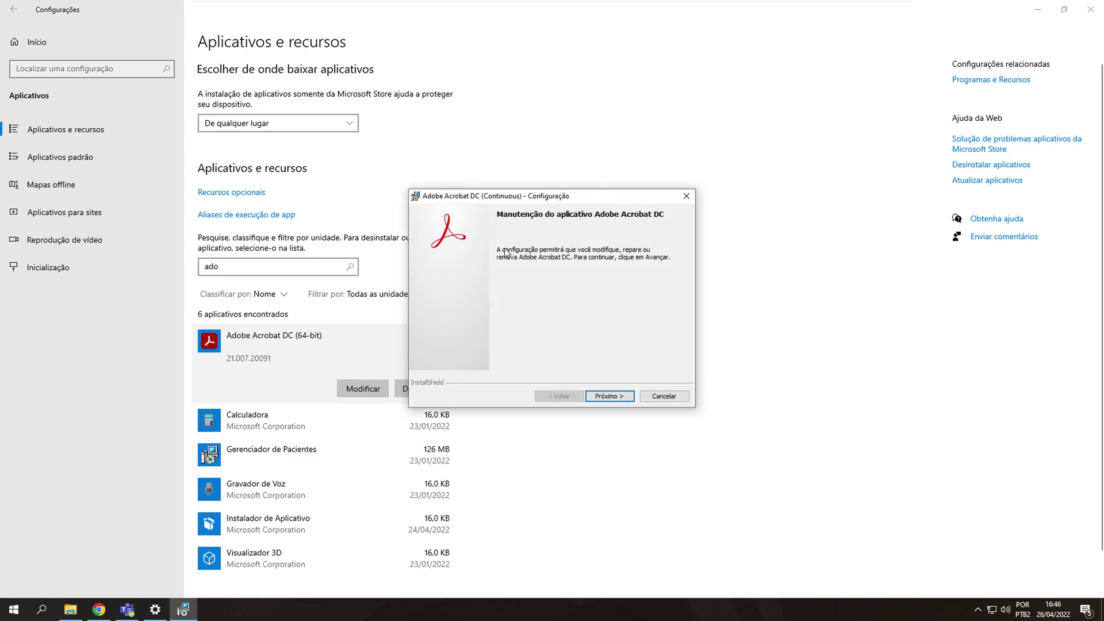
pyautogui.click(604, 396)
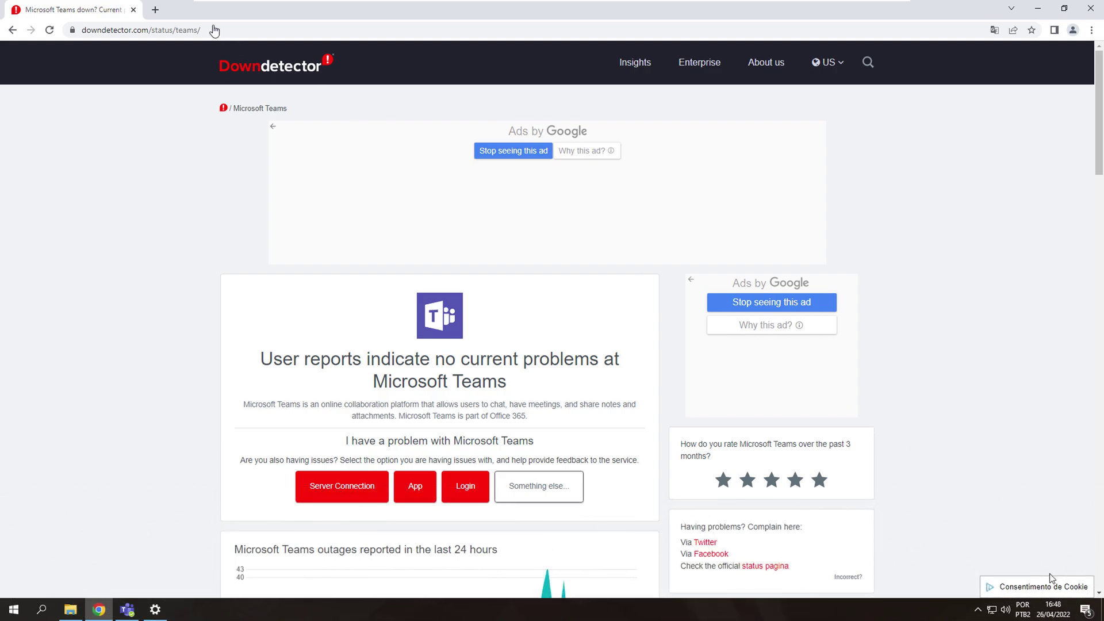
# Examine the Microsoft Teams outage reports on the downdetector.com/status/teams/ page in Chrome.
pyautogui.click(198, 28)
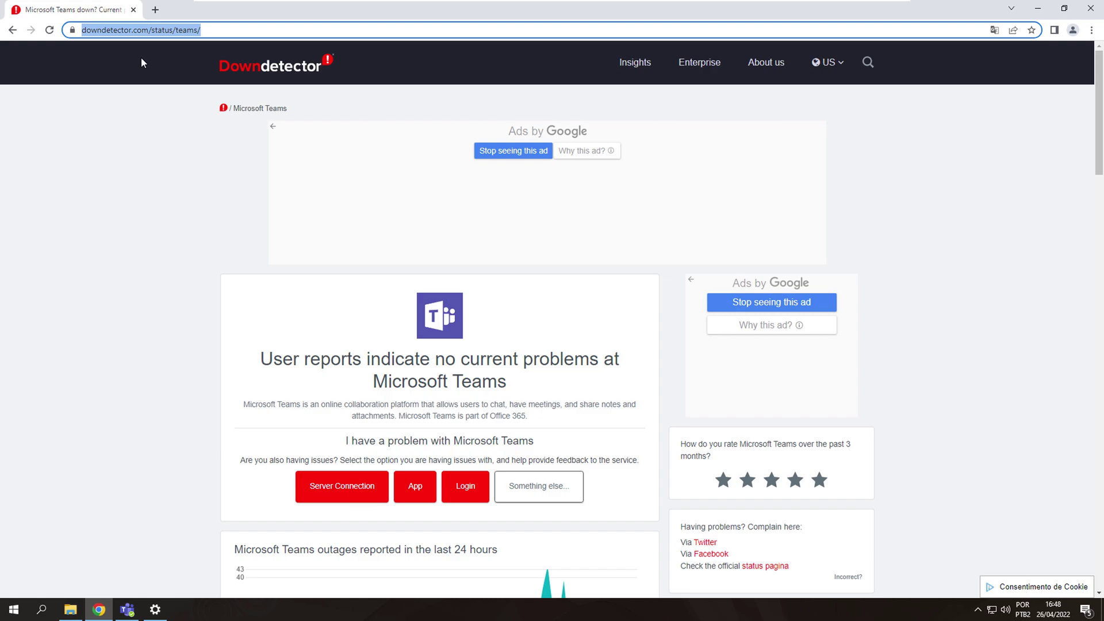
pyautogui.scroll(-3, 230, 123)
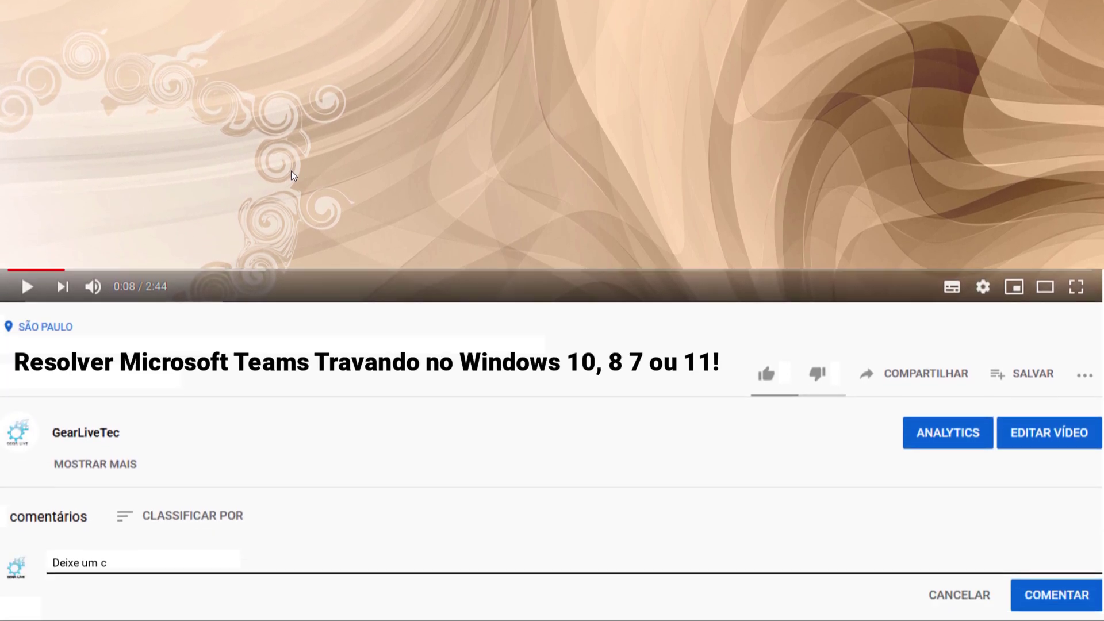
pyautogui.write('omentário com sua dúvida ou sugestão! Avalie o V')
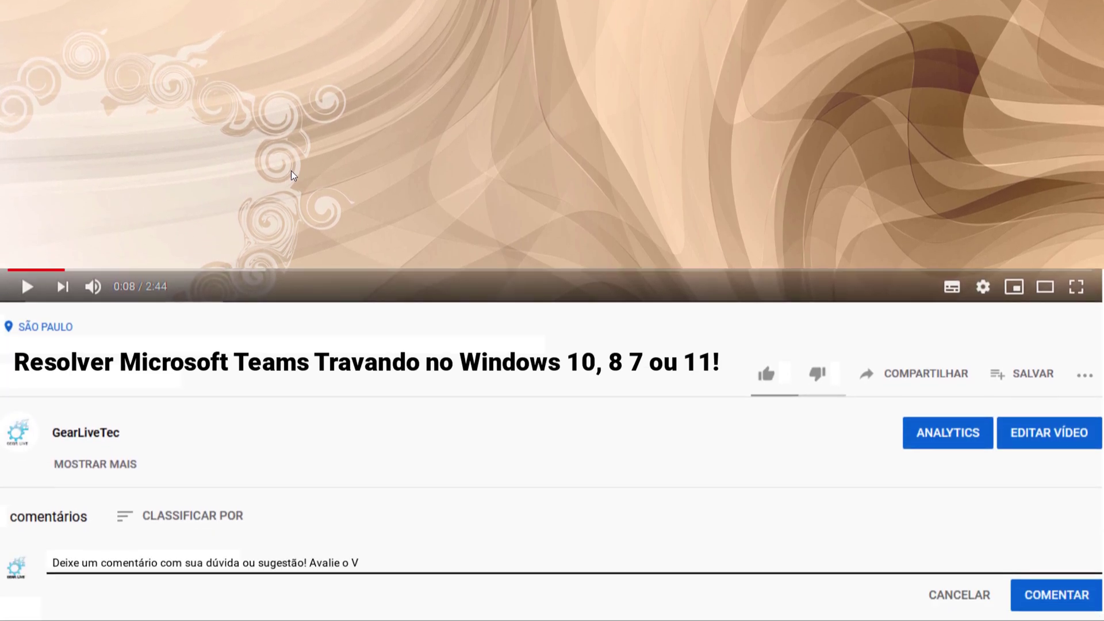
pyautogui.write('ídeo!!! Compartilhe nas Redes Sociais!!! Obrigado!!!')
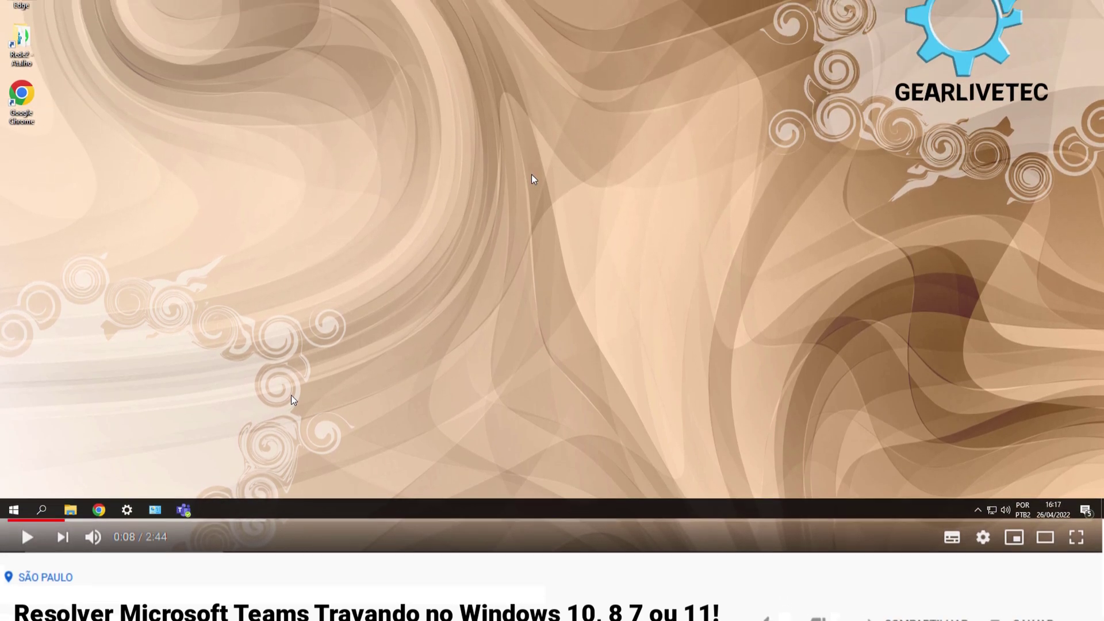